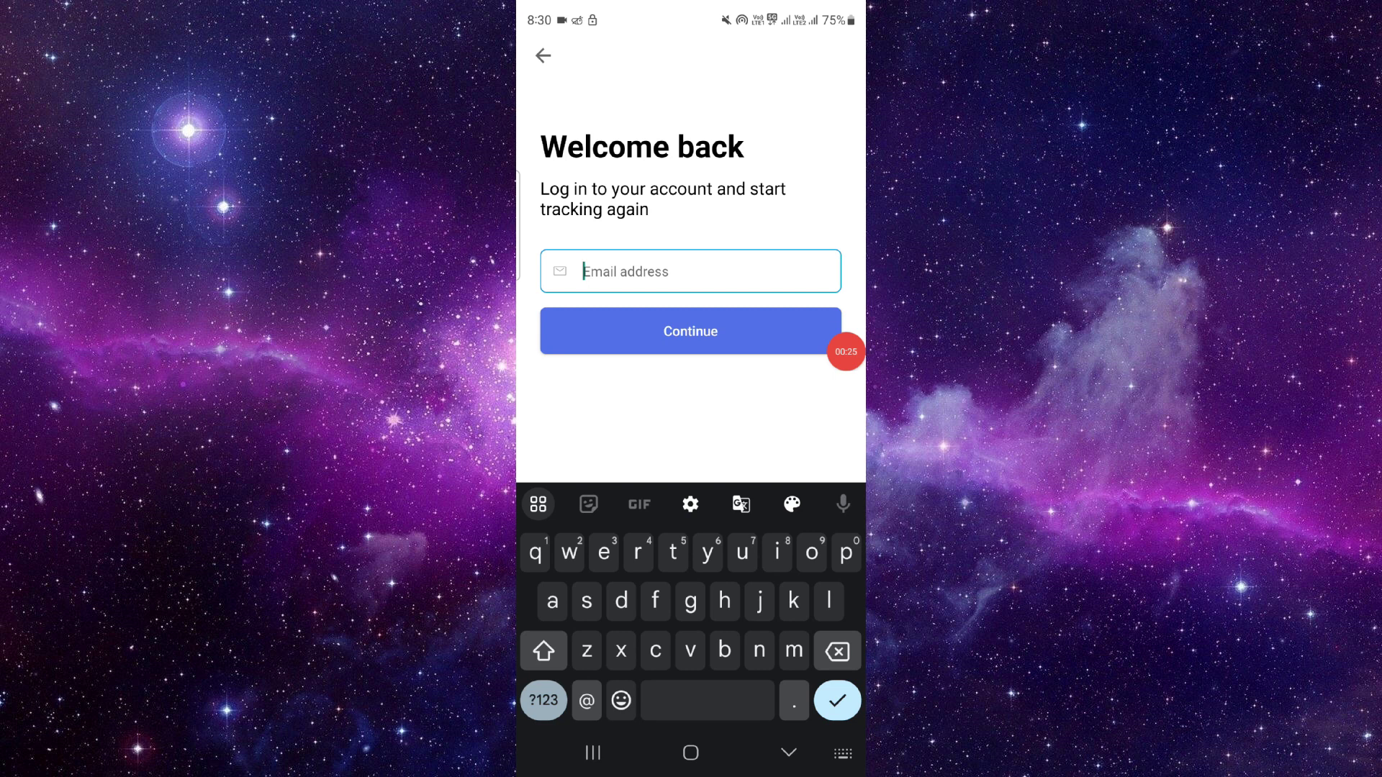
# Go to the home screen, launch Play Store, and open the Google account menu.
pyautogui.click(690, 753)
pyautogui.click(725, 532)
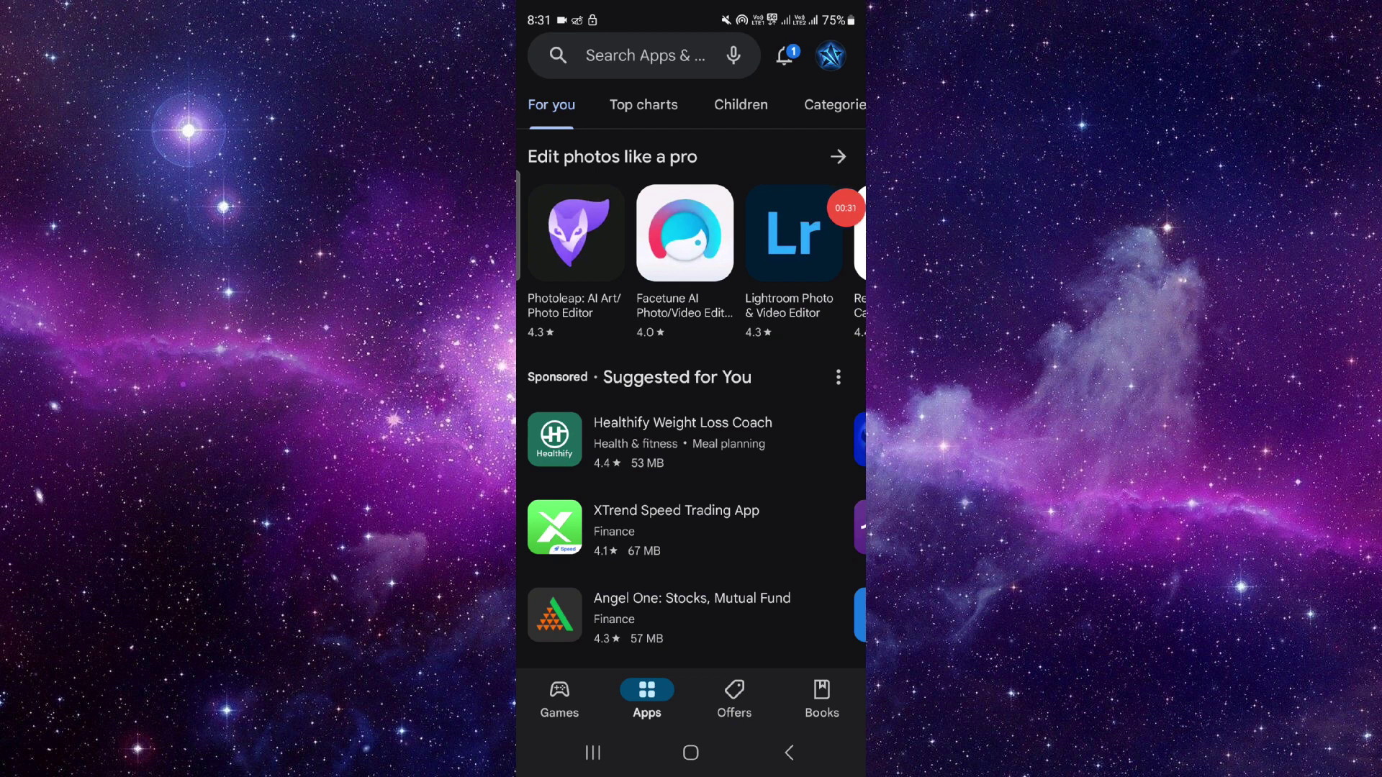
pyautogui.click(831, 55)
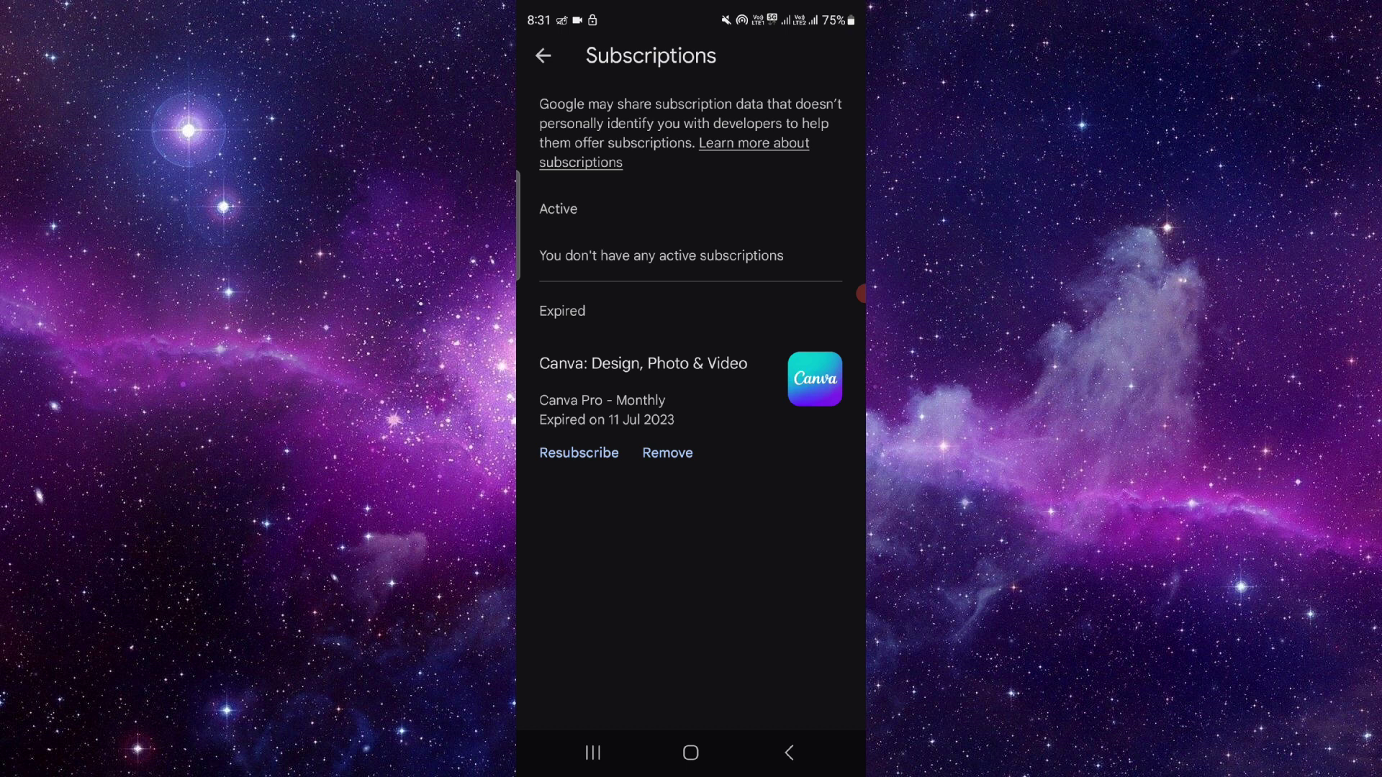
# Clear all background apps from the Recents view.
pyautogui.click(593, 753)
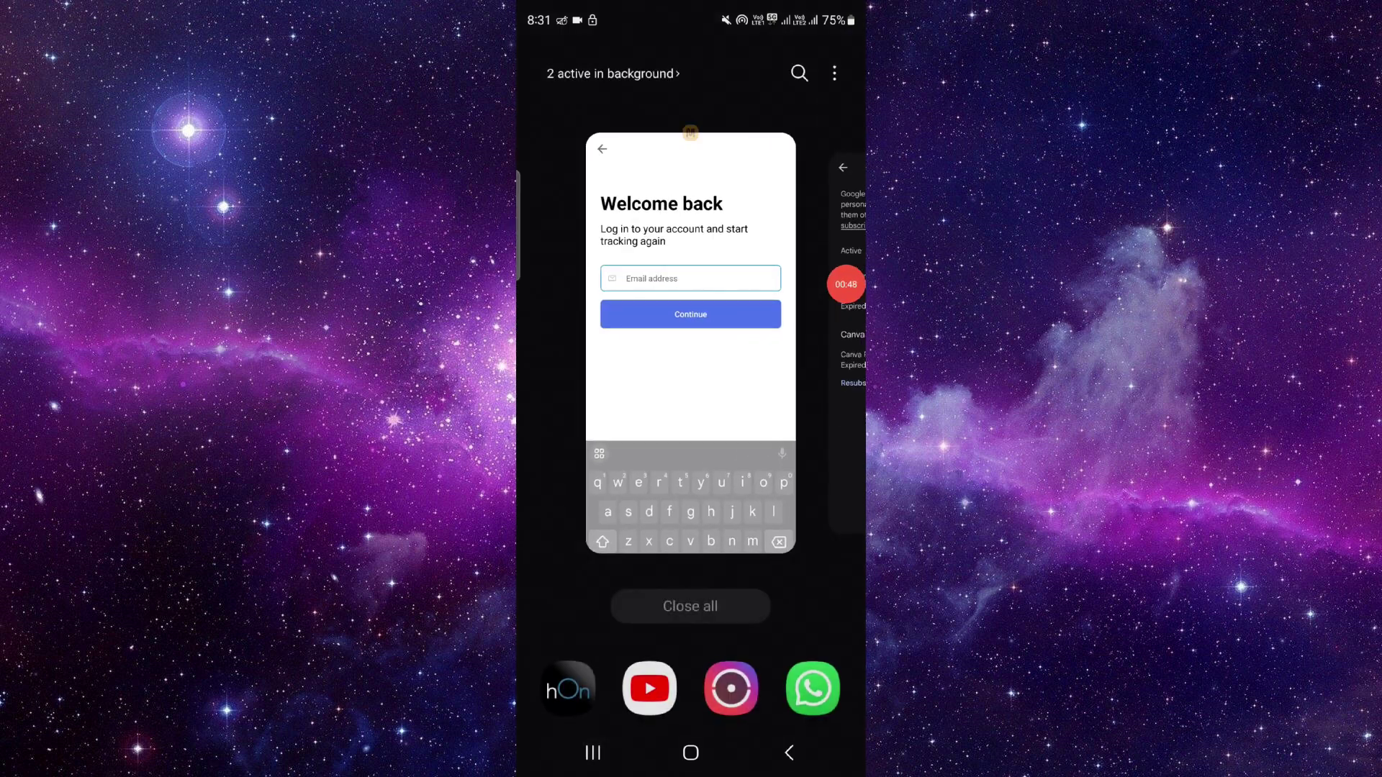
pyautogui.click(682, 605)
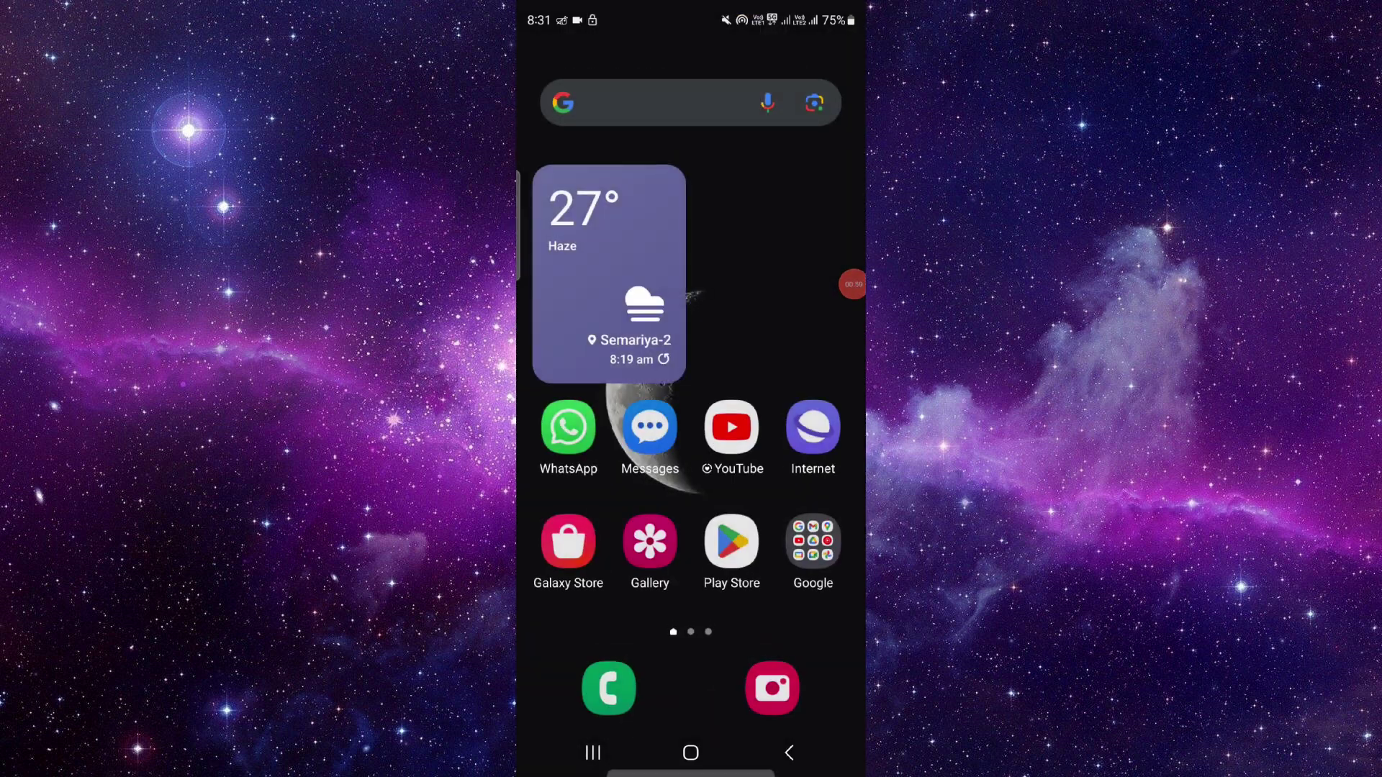